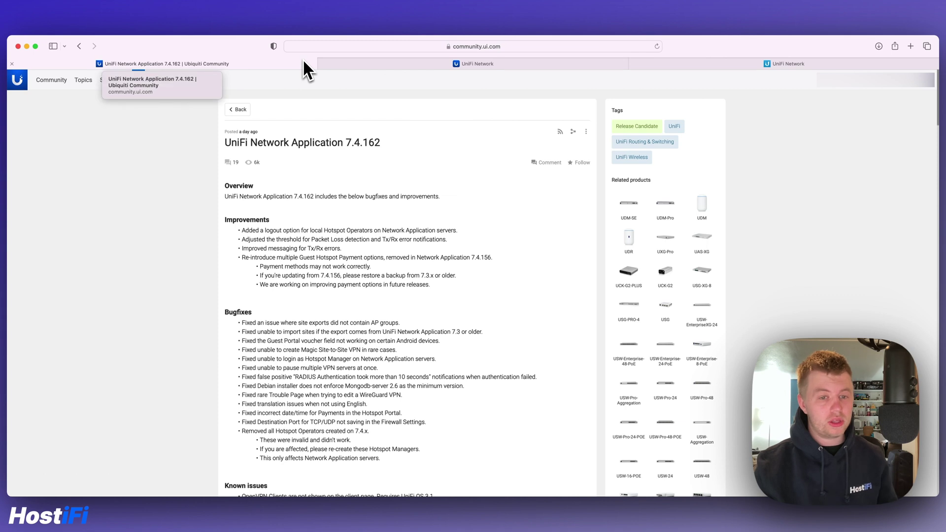
scroll(448, 133, down, 1)
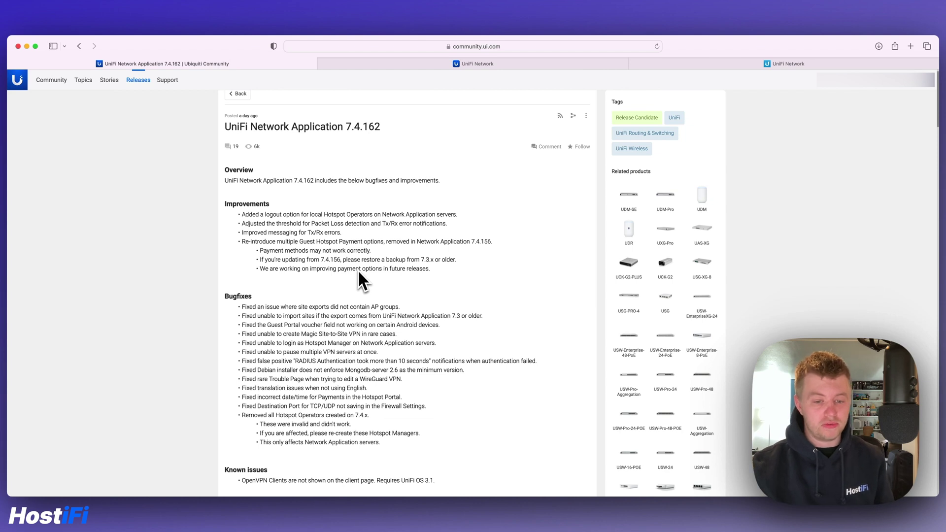
scroll(358, 270, down, 1)
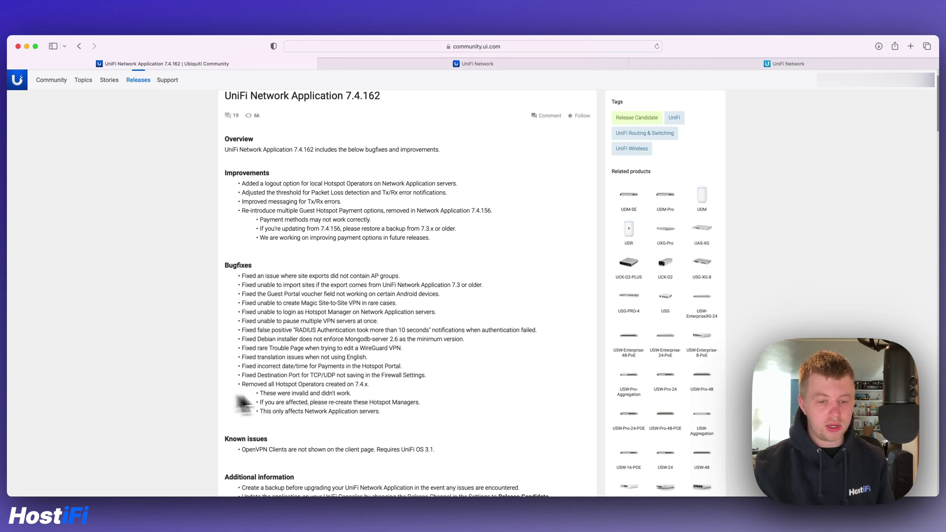
scroll(284, 394, down, 1)
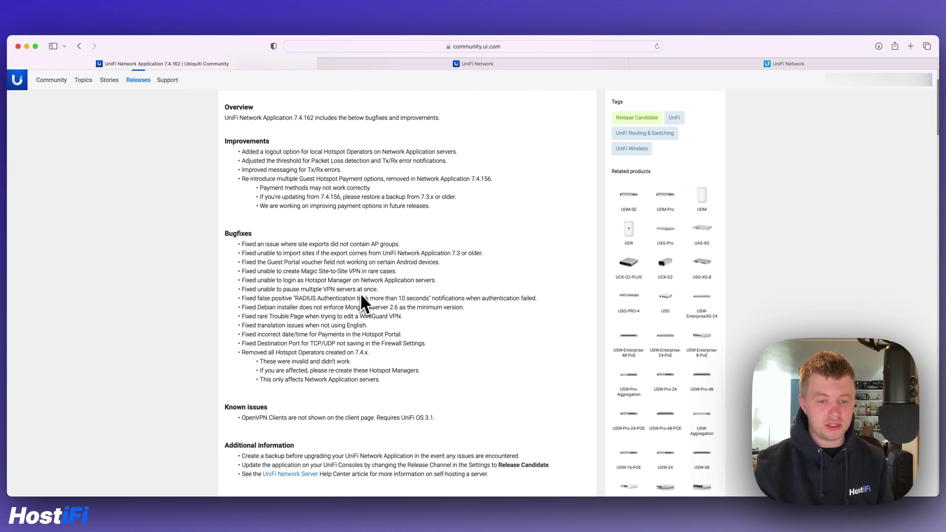
scroll(365, 286, up, 2)
scroll(368, 273, up, 2)
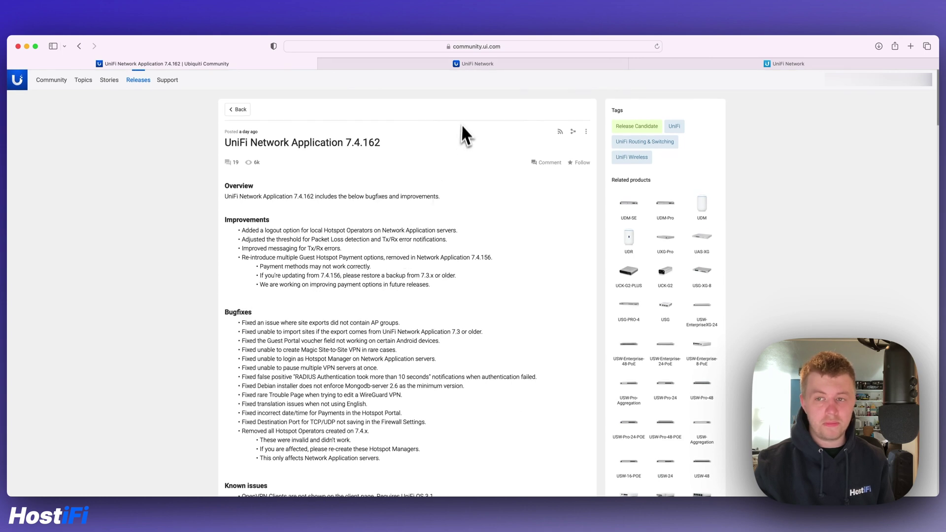
Tick Payment as a guest authentication method and review the gateway list, keeping Stripe.
click(678, 63)
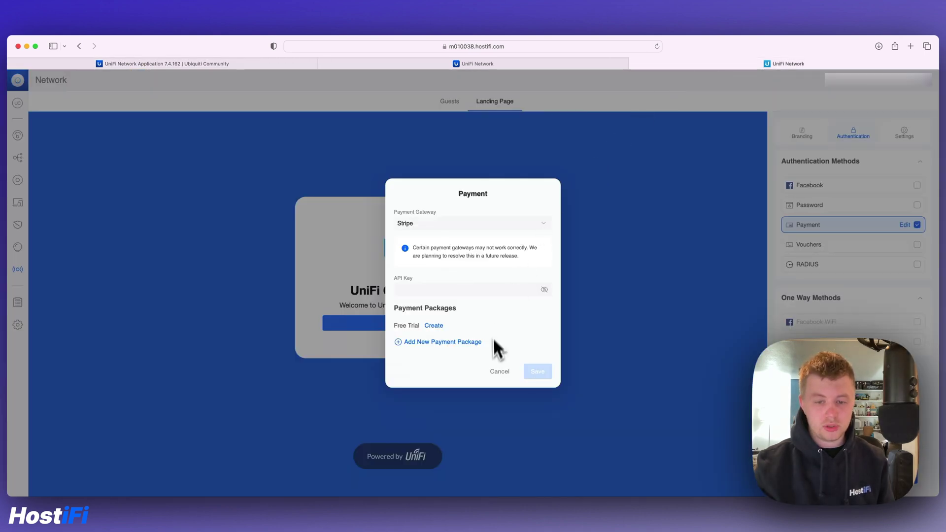
click(500, 371)
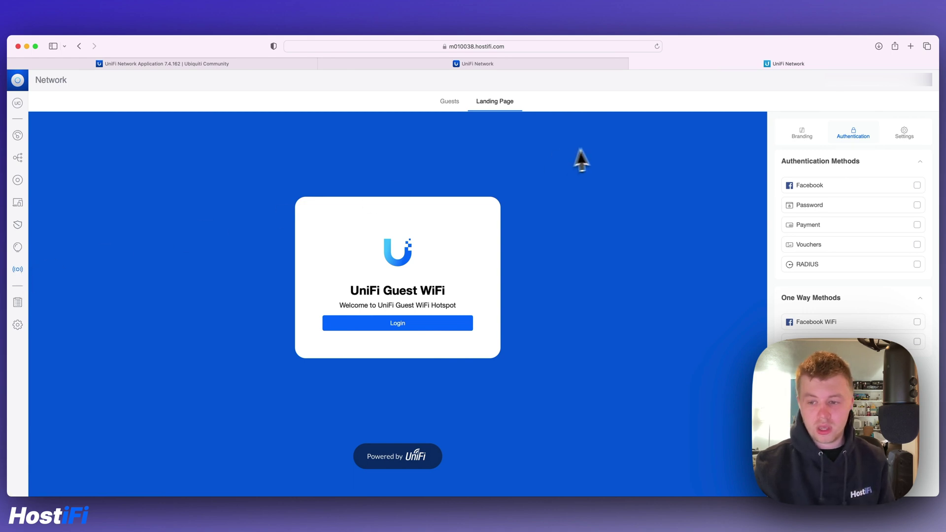
click(827, 228)
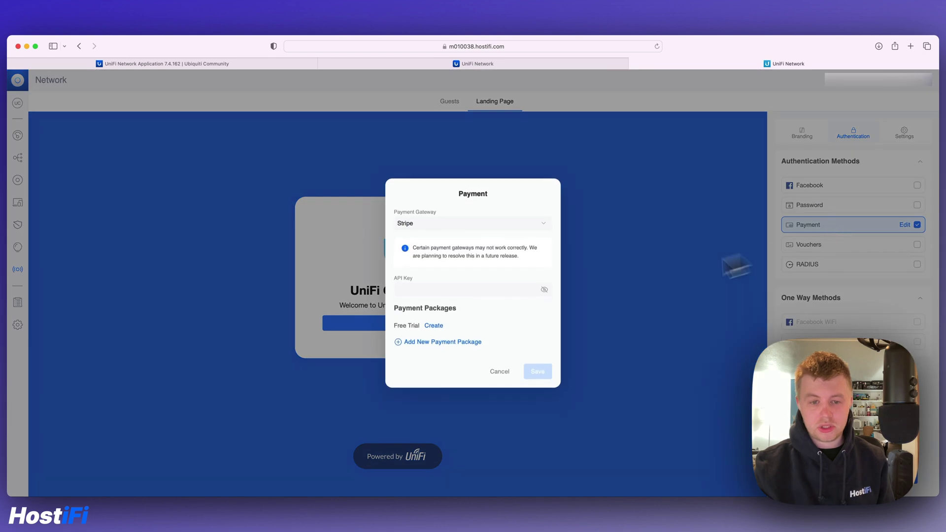
click(436, 223)
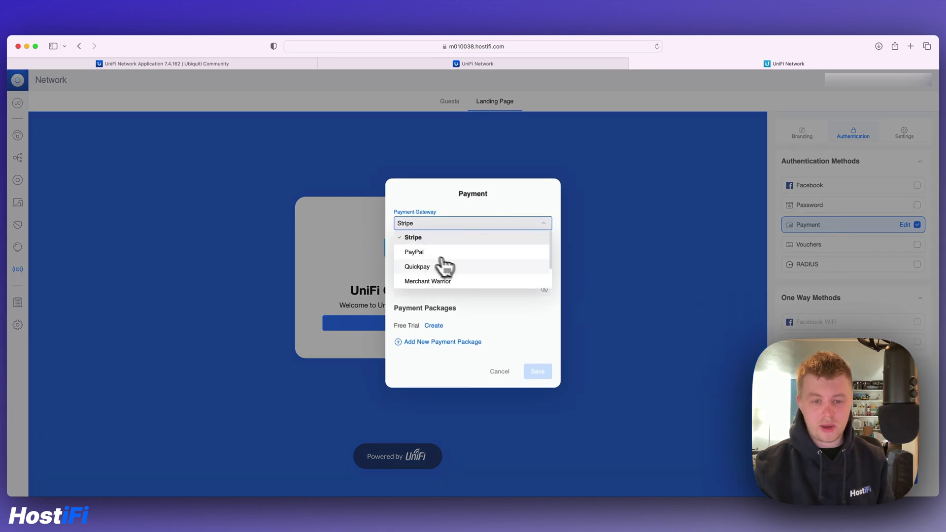
click(455, 291)
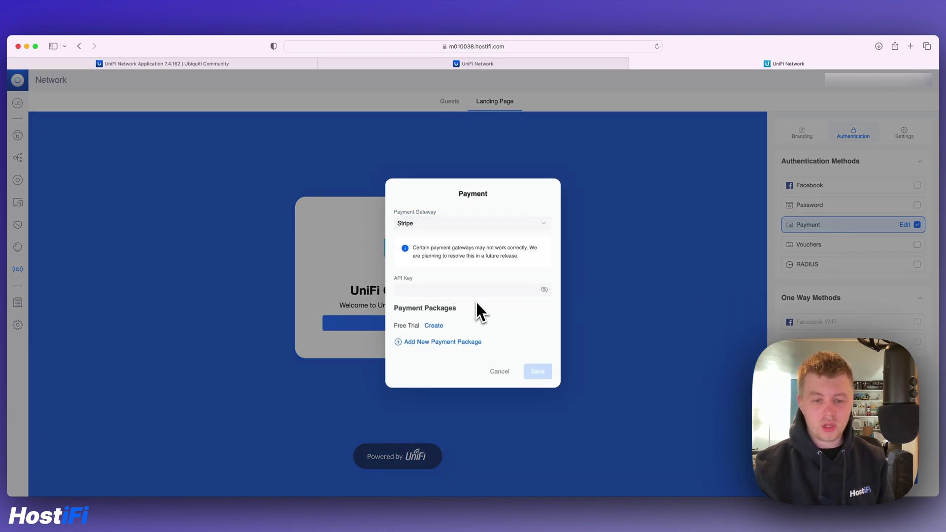
Start a new payment package in USD, then discard it, leaving Payment disabled.
click(446, 342)
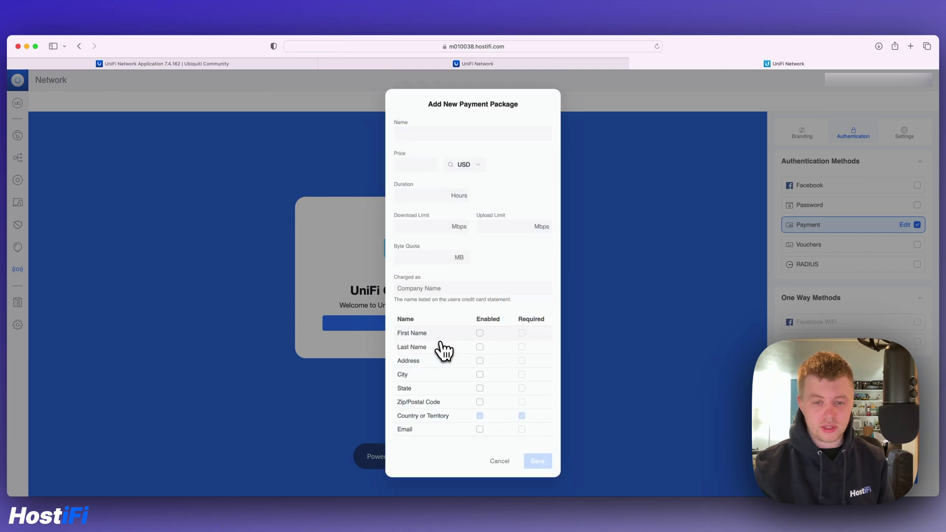
click(469, 165)
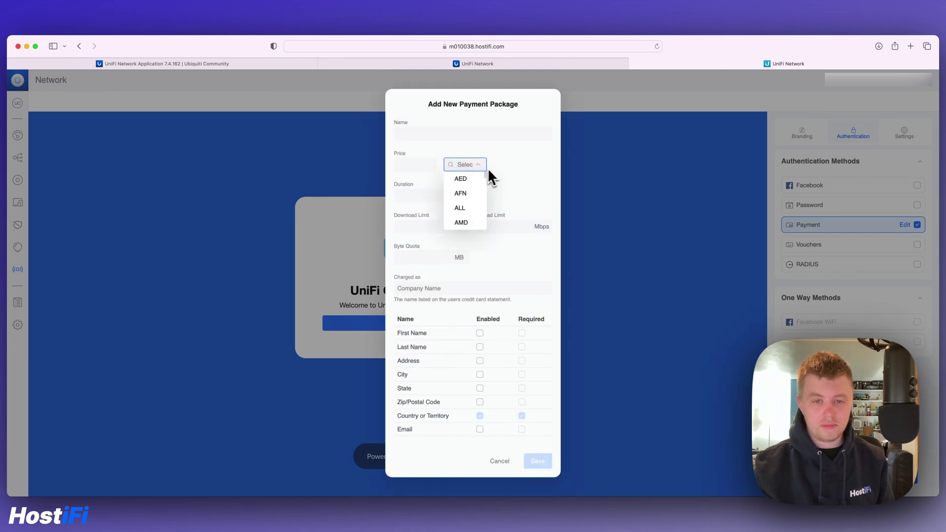
click(488, 168)
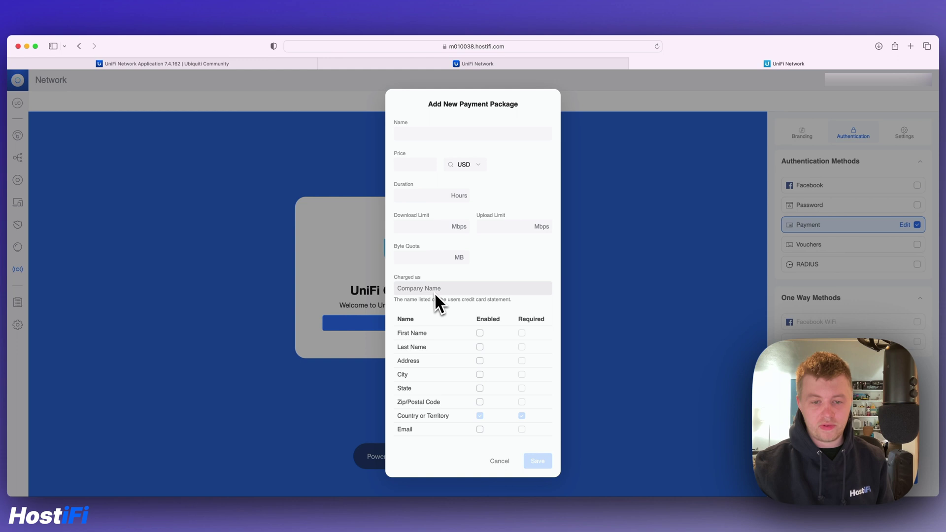
click(500, 462)
click(500, 372)
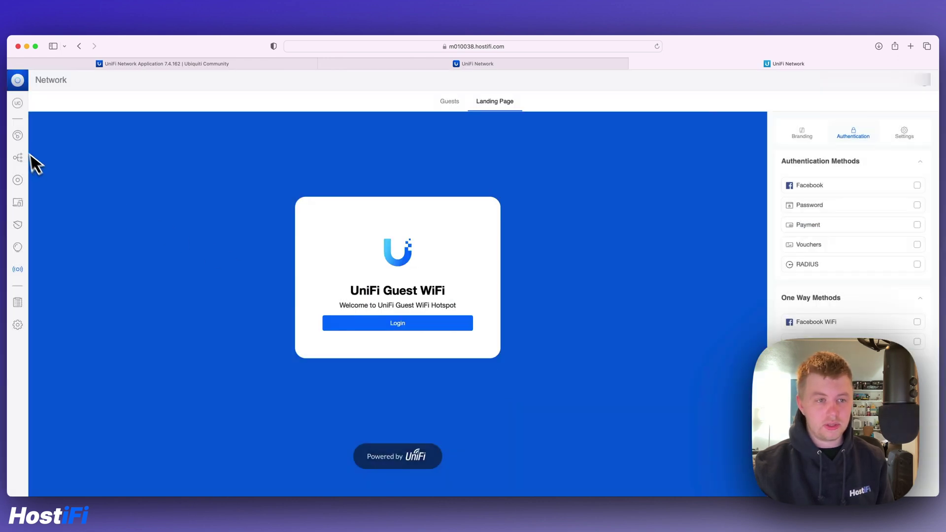
Return to the 7.4.162 release notes post in the Ubiquiti Community tab.
click(170, 64)
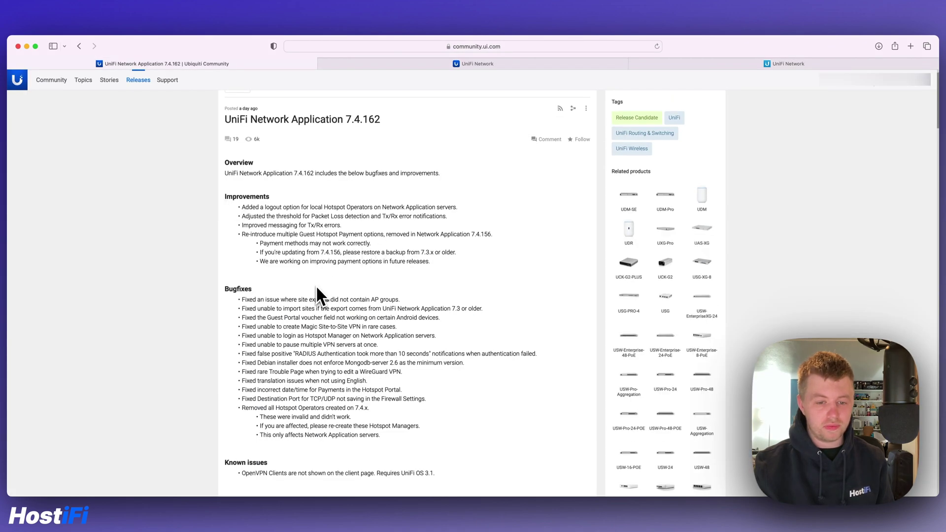
scroll(316, 294, down, 3)
scroll(319, 285, down, 3)
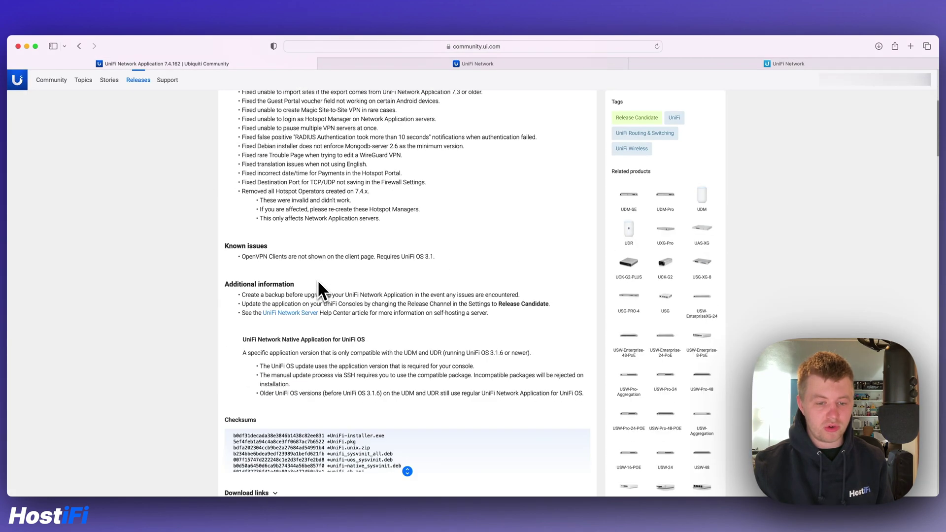
scroll(318, 286, down, 4)
scroll(319, 285, down, 2)
scroll(319, 285, up, 10)
scroll(323, 281, down, 1)
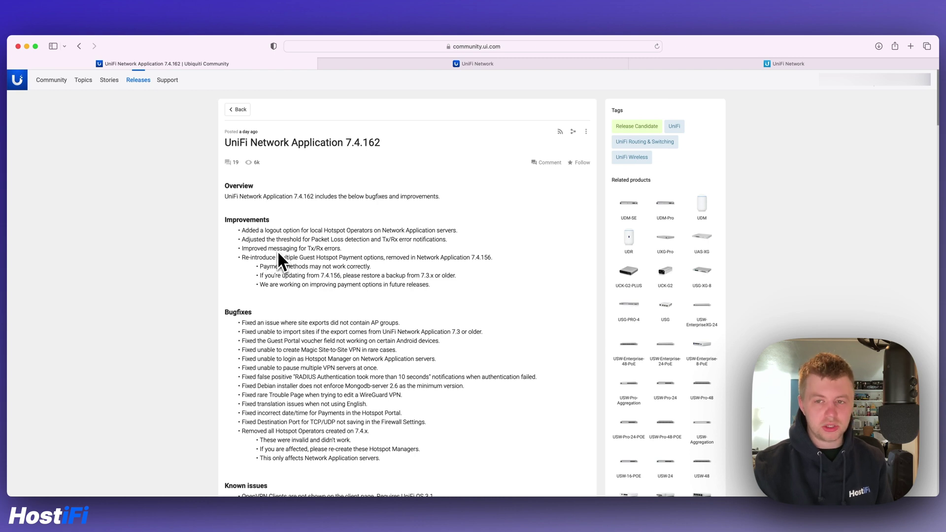
Return to the UniFi Network tab showing the landing page's Authentication settings.
click(698, 65)
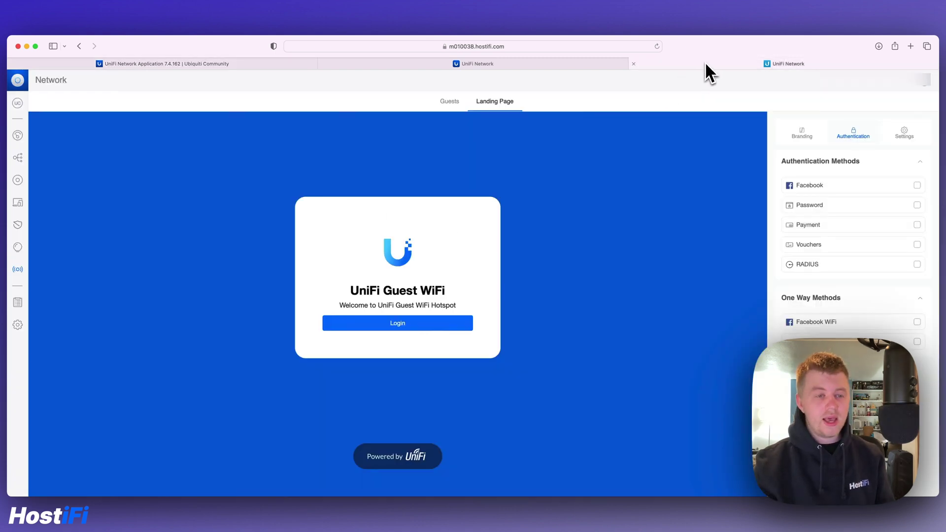